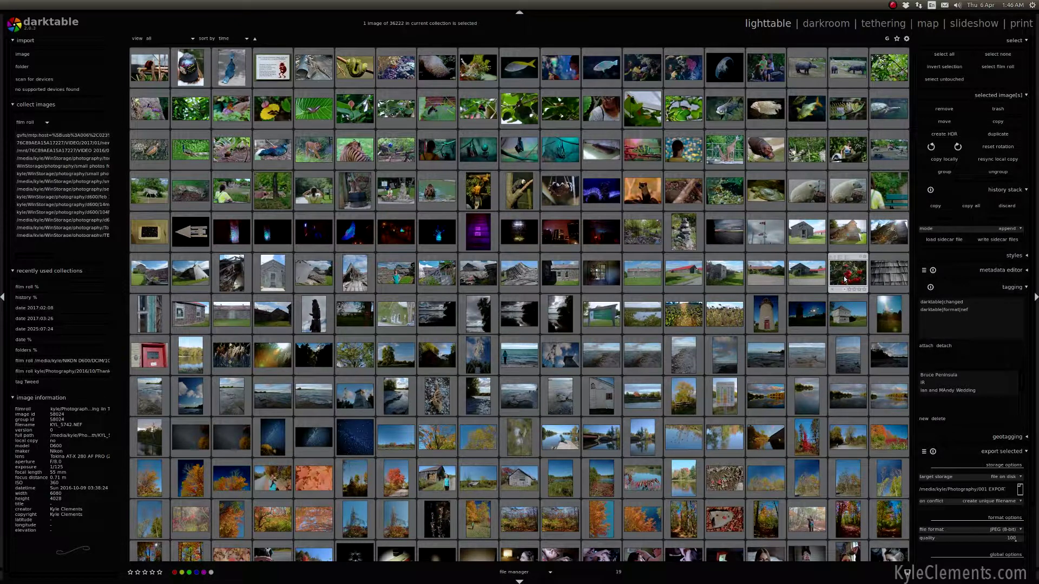
Open the rowan berries photo in darkroom and show the tone curve and vibrance module group.
double_click(844, 278)
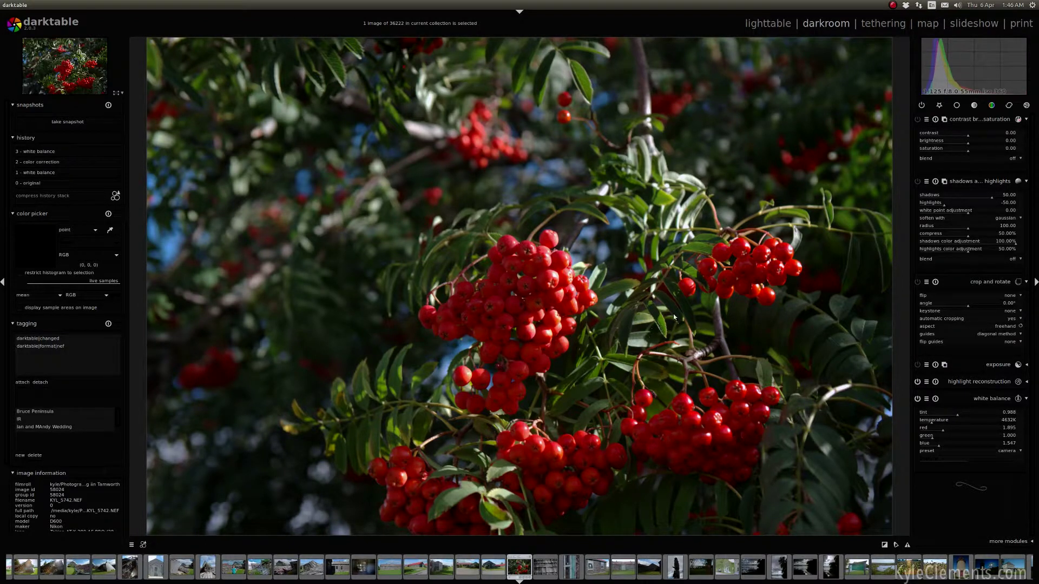
left_click(940, 105)
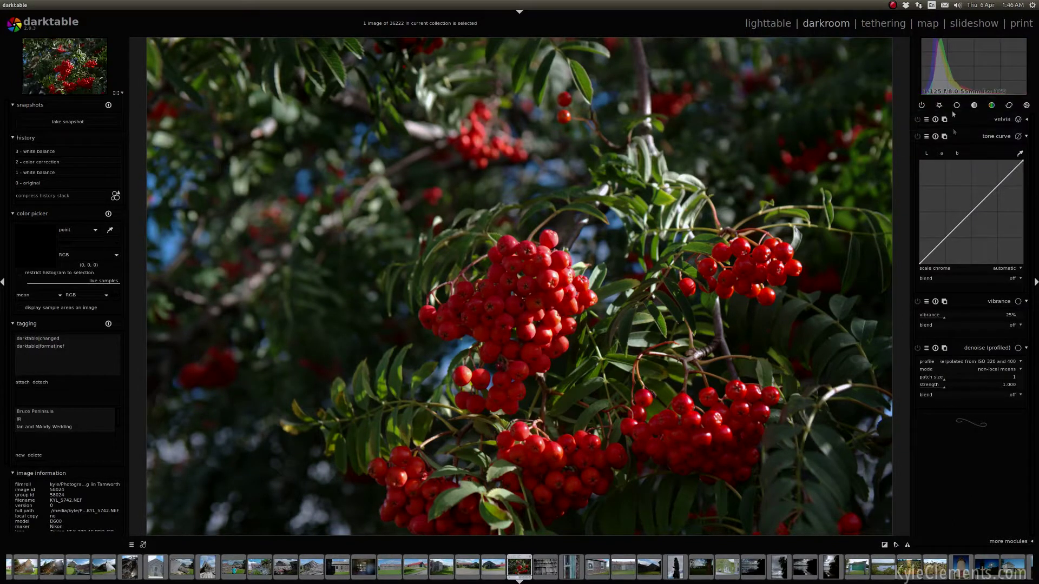
Show the basic module group and raise the exposure slightly via the histogram.
left_click(956, 106)
mouse_move(973, 67)
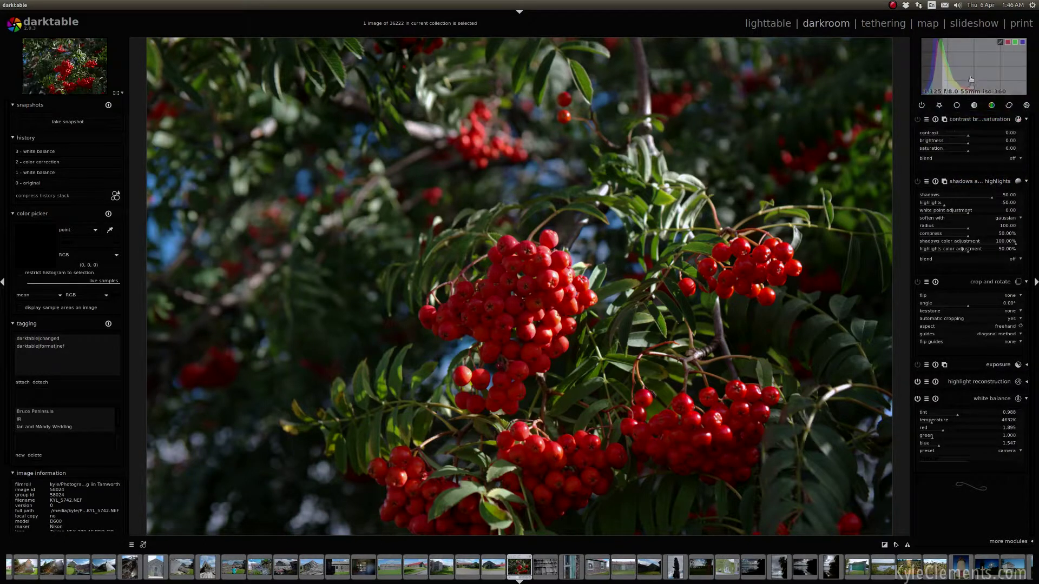
left_click_drag(967, 92, 986, 92)
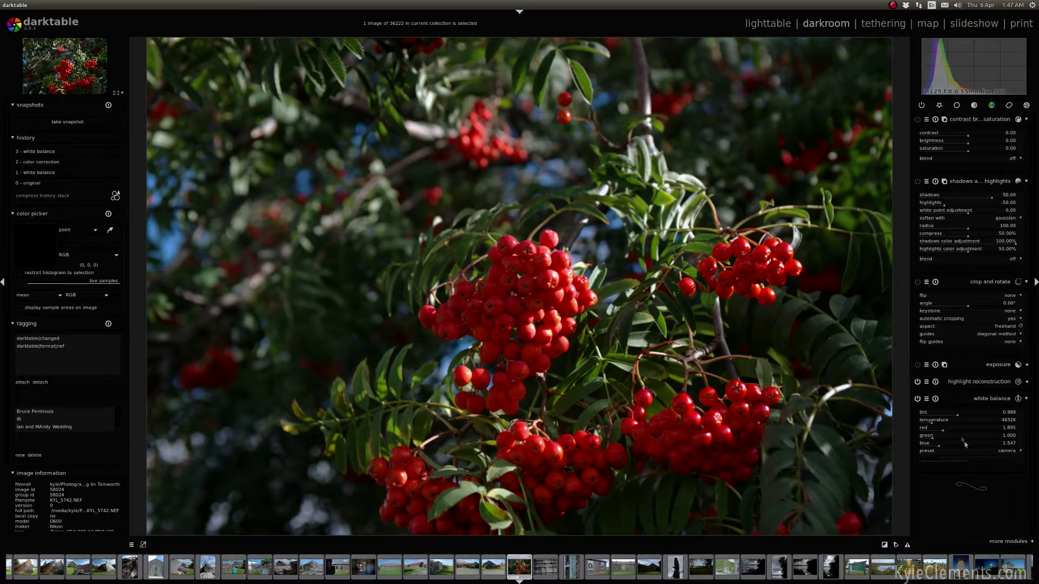
Revert history to '1 - white balance', lower the tint, and disable white balance.
left_click(958, 418)
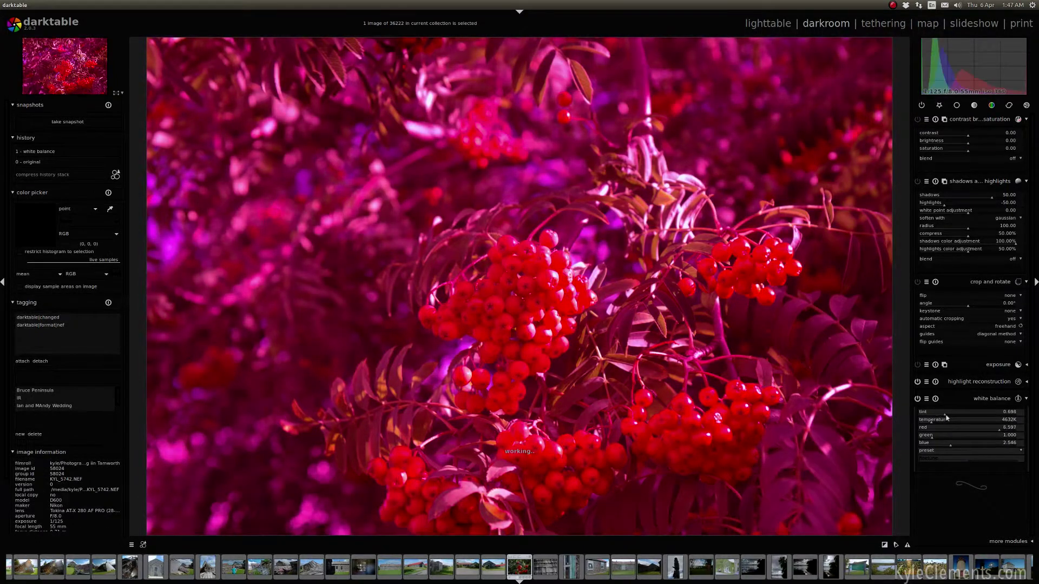
left_click_drag(955, 418, 946, 419)
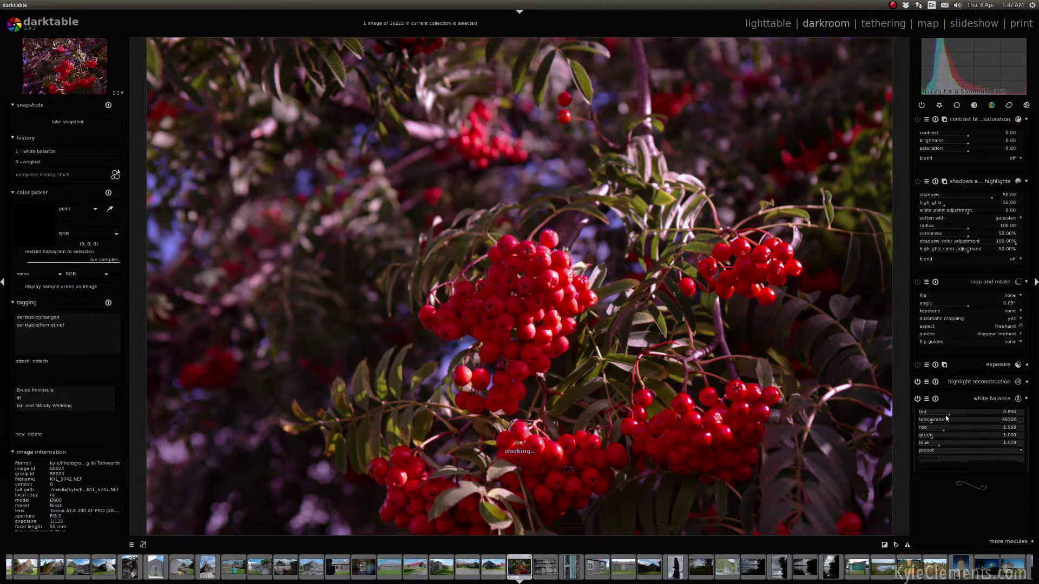
left_click(918, 398)
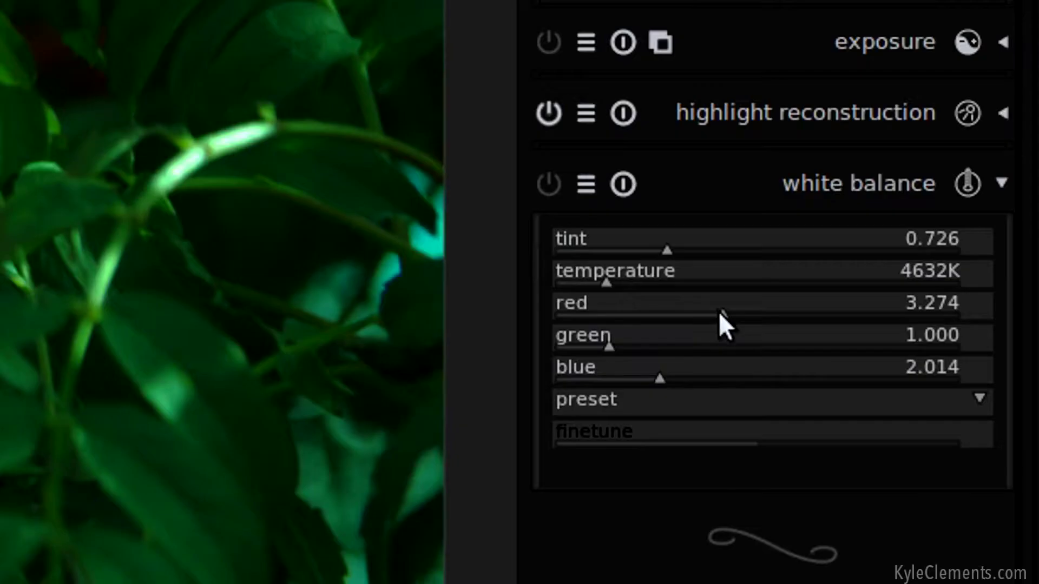
Zero the red, green and blue white balance multipliers, then start raising red back up.
left_click_drag(722, 325, 563, 327)
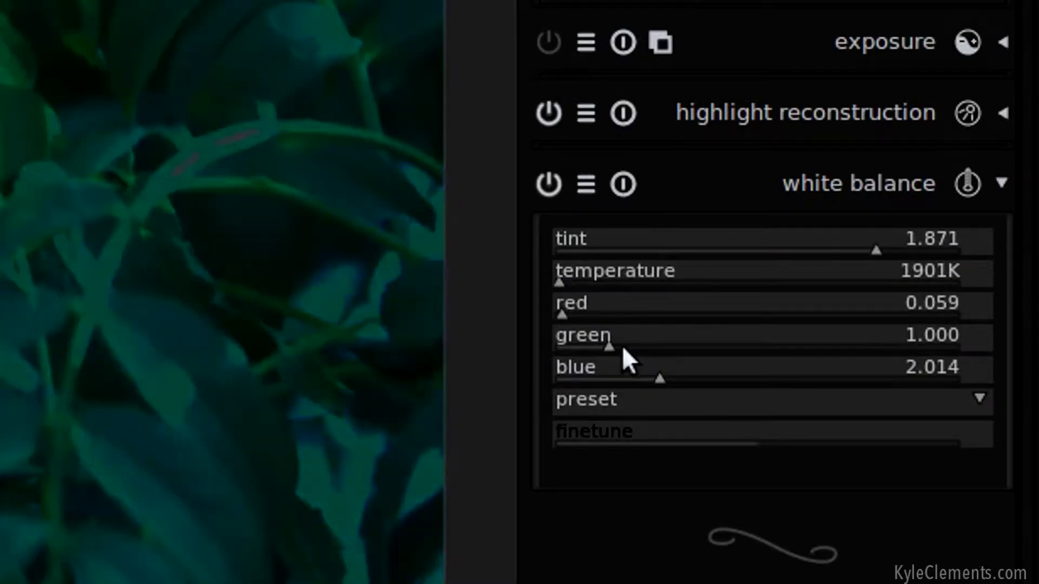
left_click_drag(621, 345, 541, 350)
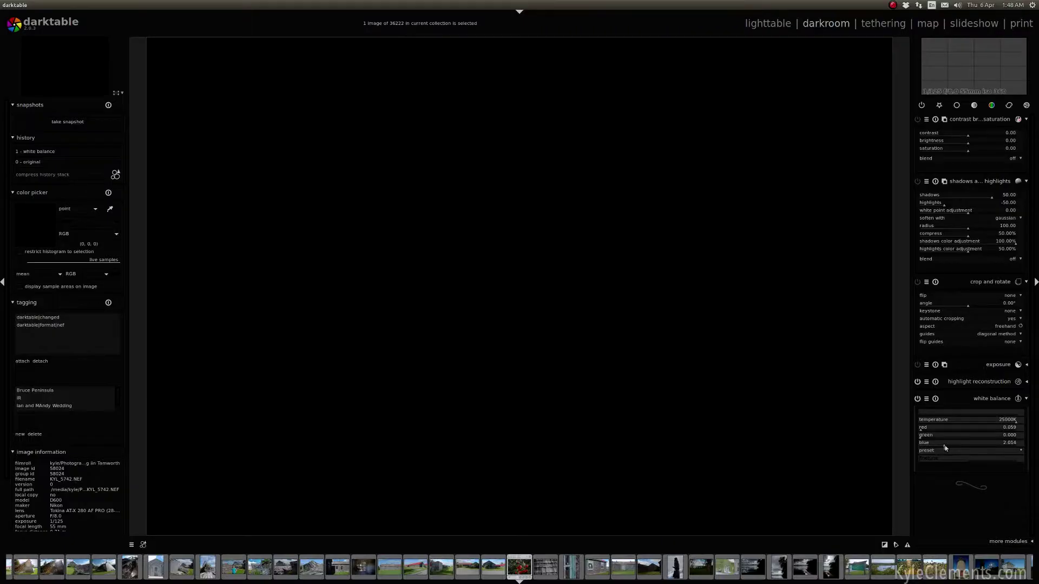
left_click_drag(945, 448, 921, 449)
left_click_drag(923, 431, 925, 432)
scroll(925, 434, "up", 3)
scroll(923, 445, "up", 3)
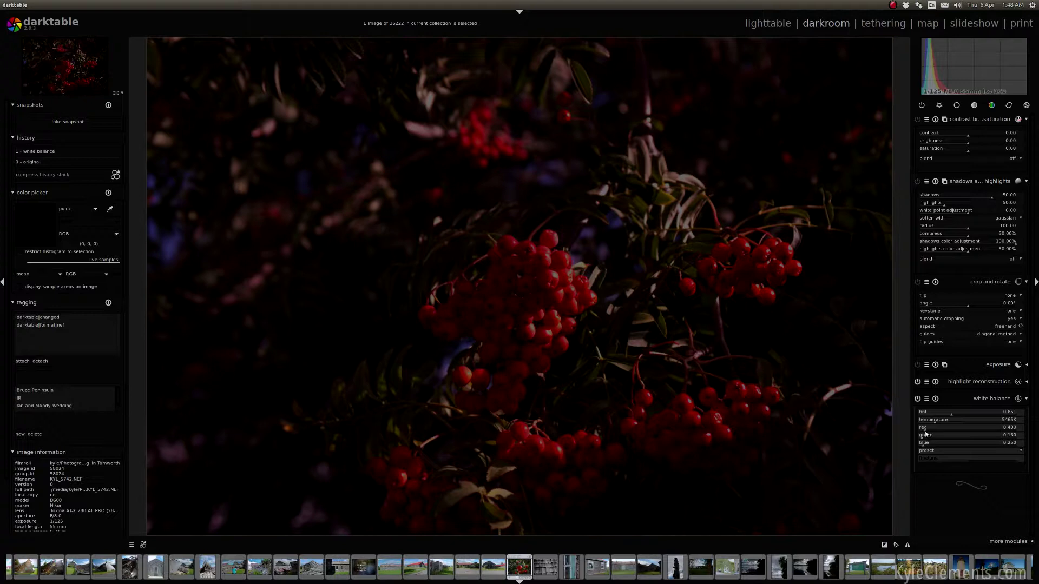
scroll(927, 430, "up", 3)
scroll(926, 433, "up", 3)
scroll(934, 434, "up", 2)
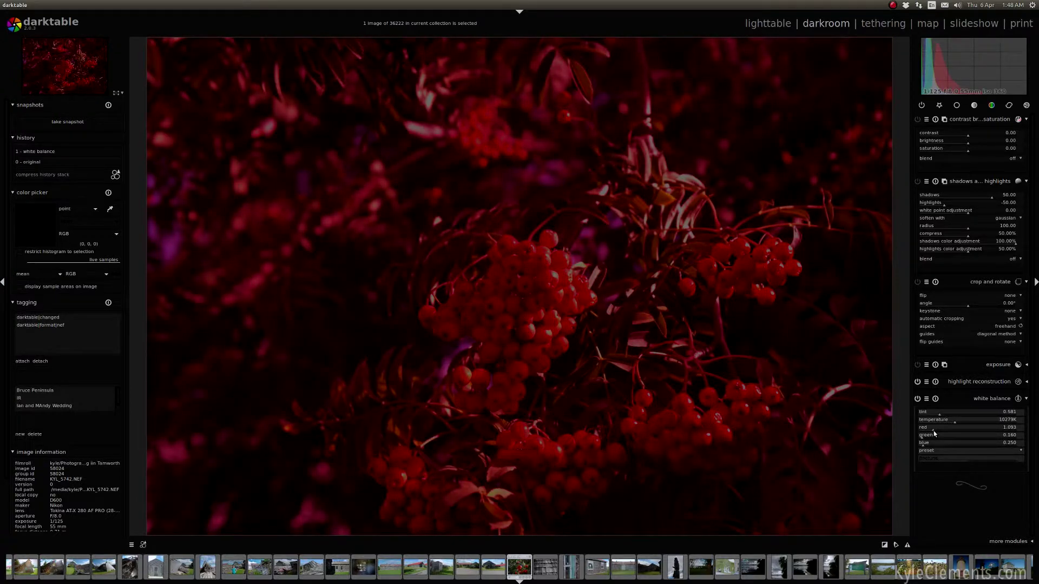
scroll(934, 433, "up", 2)
scroll(935, 434, "down", 5)
scroll(928, 433, "up", 2)
scroll(933, 429, "up", 2)
scroll(933, 429, "down", 2)
scroll(922, 438, "up", 5)
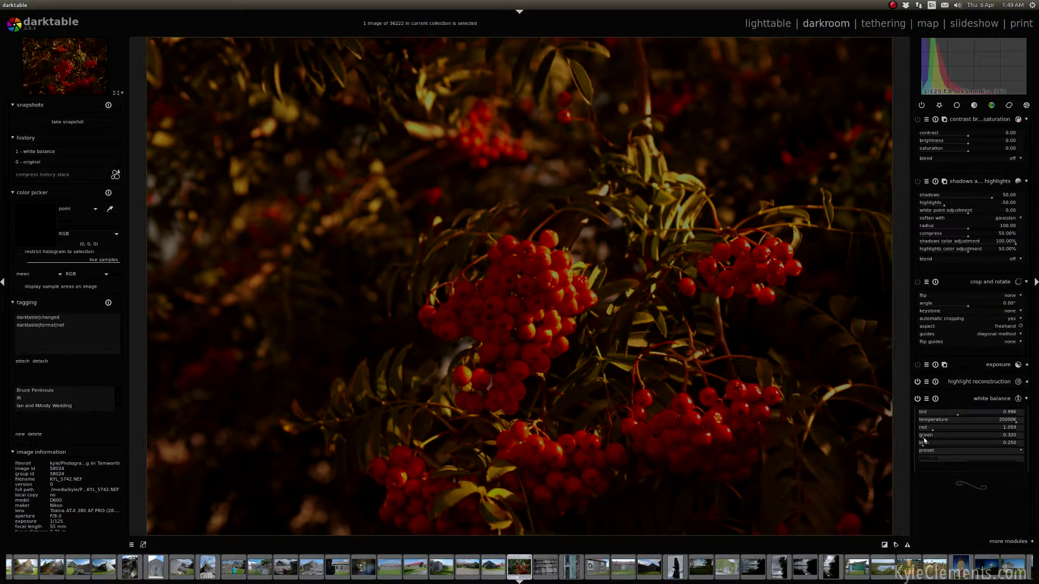
scroll(923, 440, "up", 3)
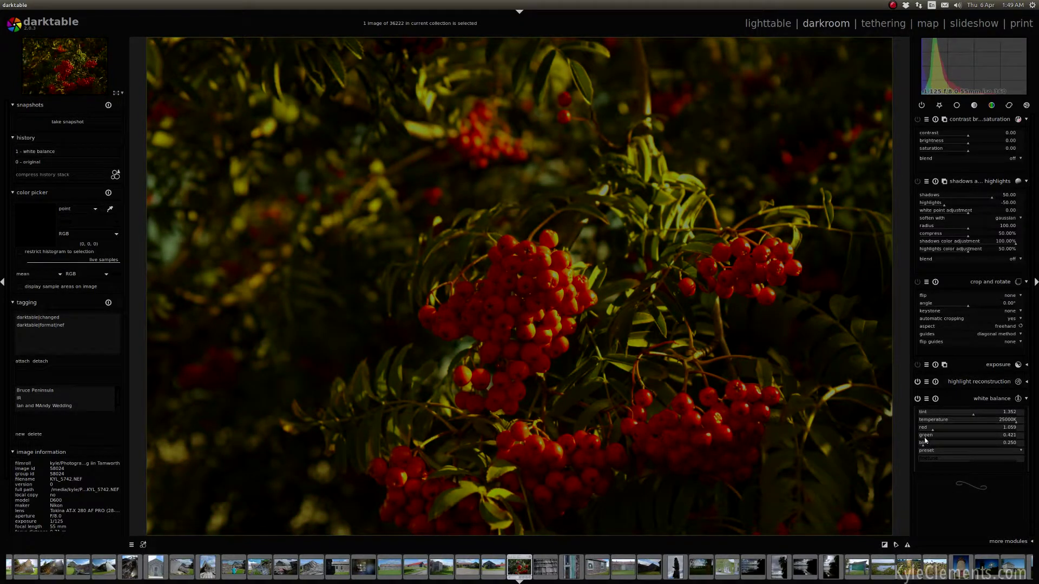
scroll(924, 441, "up", 3)
scroll(927, 438, "up", 3)
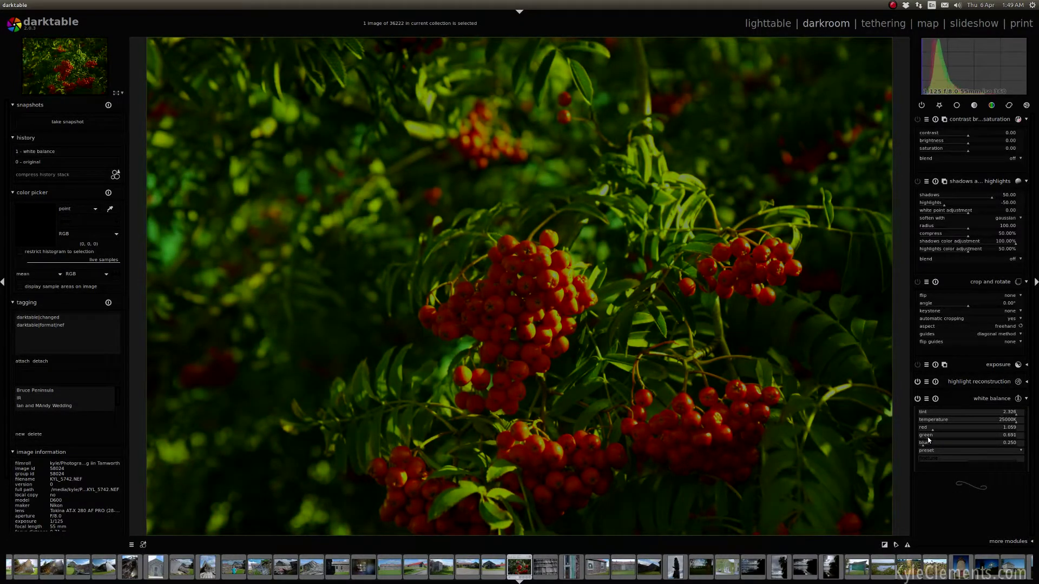
scroll(929, 438, "up", 3)
scroll(934, 438, "up", 2)
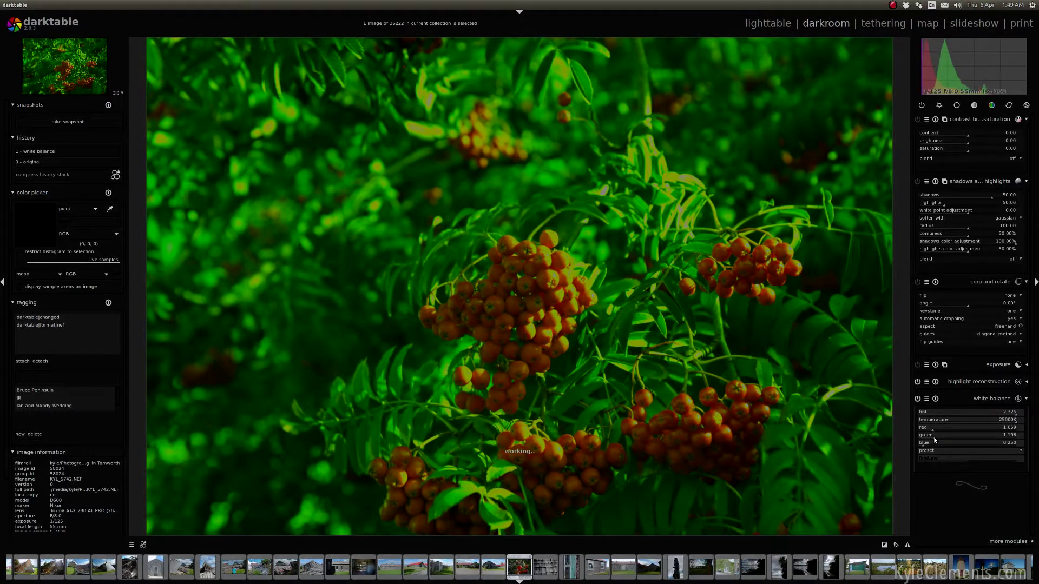
scroll(932, 438, "down", 3)
scroll(931, 438, "down", 1)
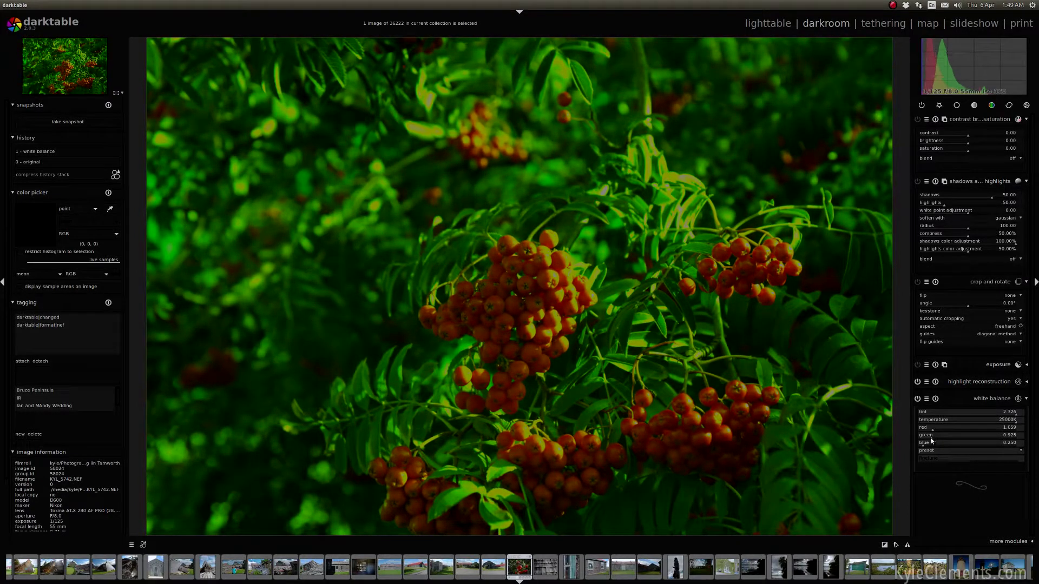
scroll(931, 439, "down", 1)
scroll(928, 437, "down", 1)
scroll(927, 439, "down", 1)
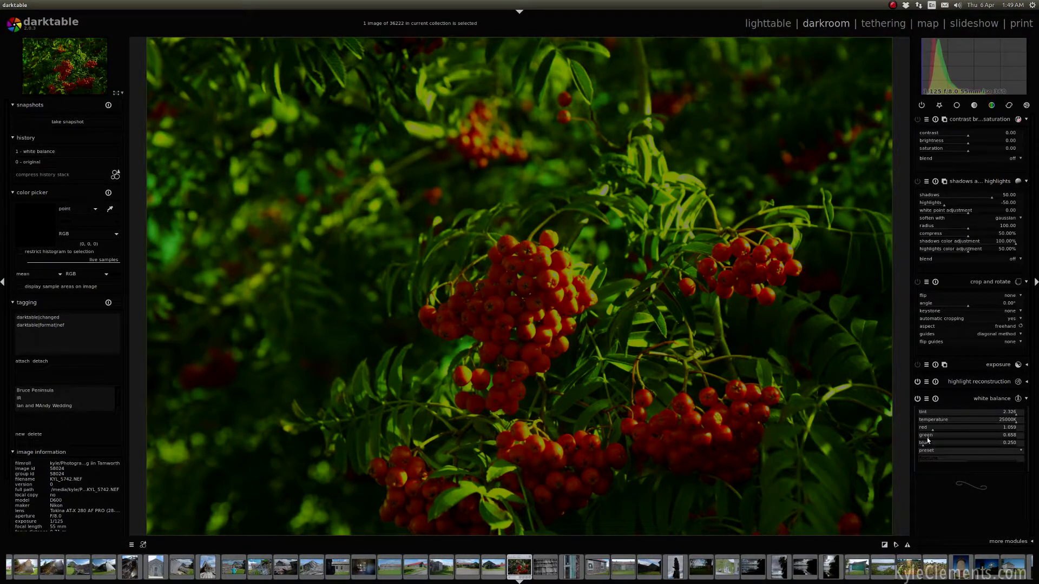
scroll(927, 439, "up", 1)
scroll(929, 441, "up", 1)
scroll(929, 441, "up", 1)
scroll(929, 442, "up", 1)
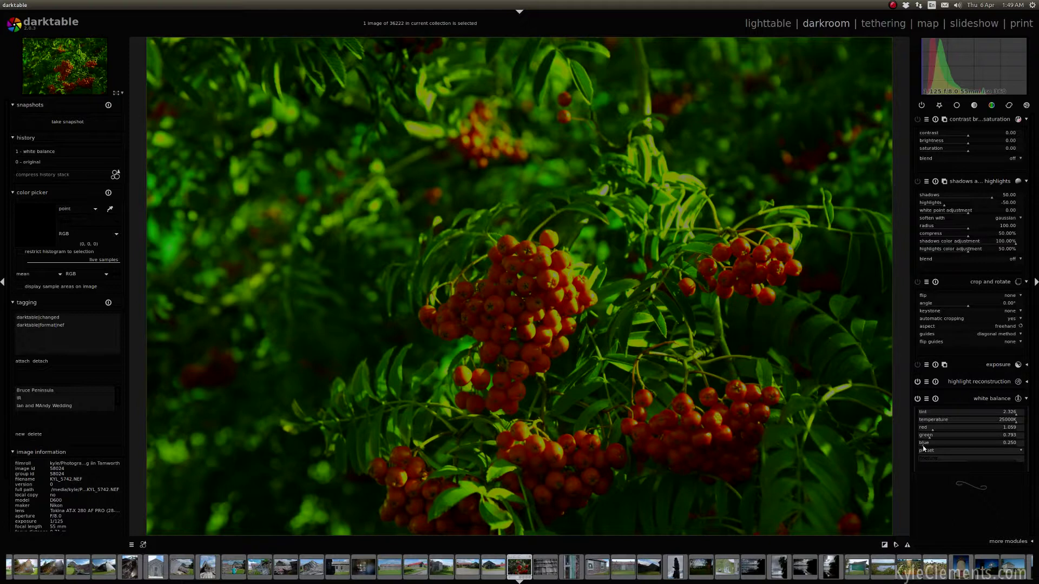
Start adjusting the white balance blue channel slider.
double_click(923, 448)
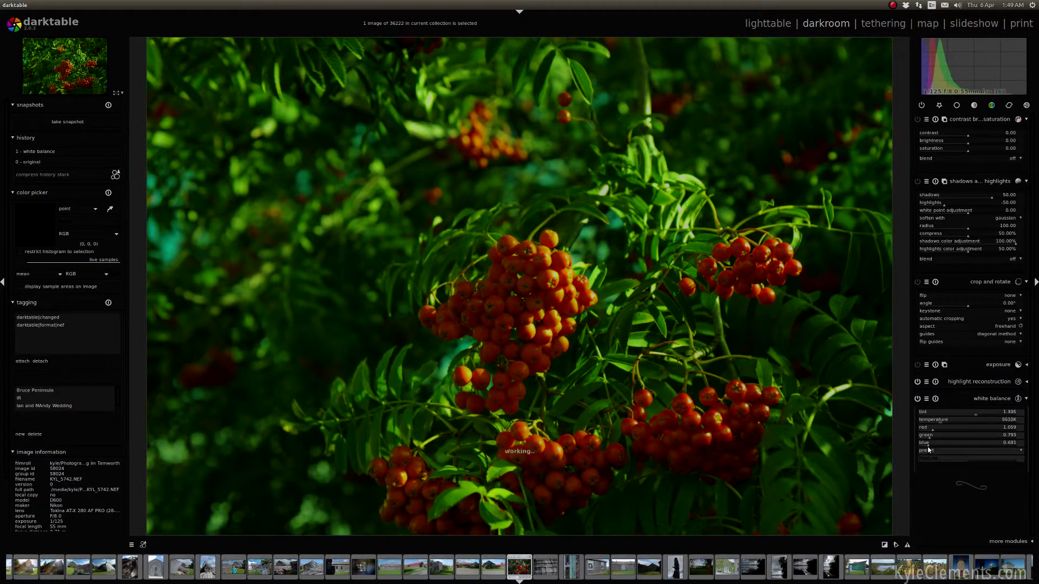
Raise the white balance blue channel to about 2.1, then preview the original photo.
left_click(932, 445)
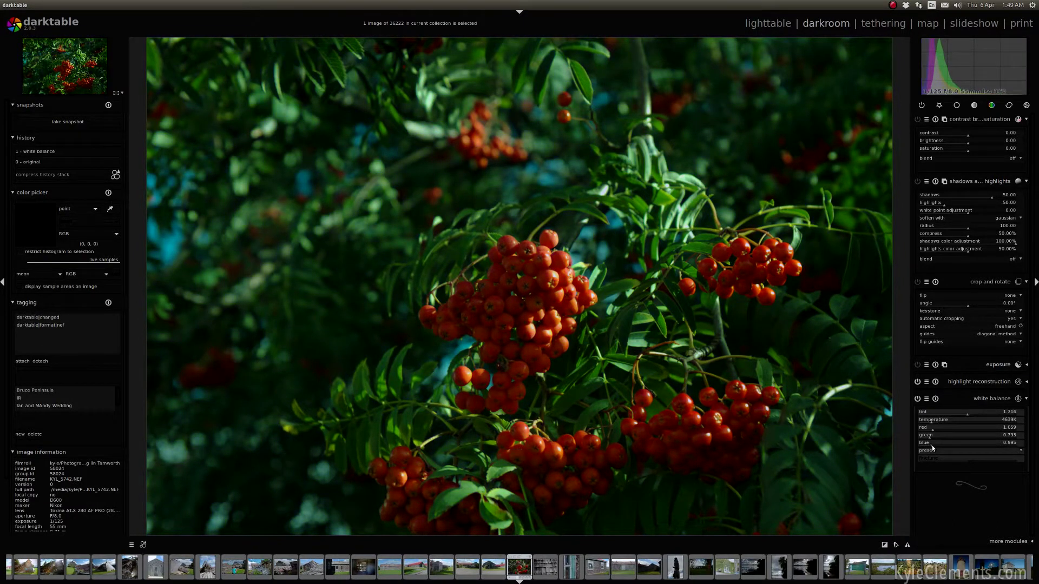
left_click_drag(932, 446, 936, 449)
left_click_drag(937, 446, 943, 449)
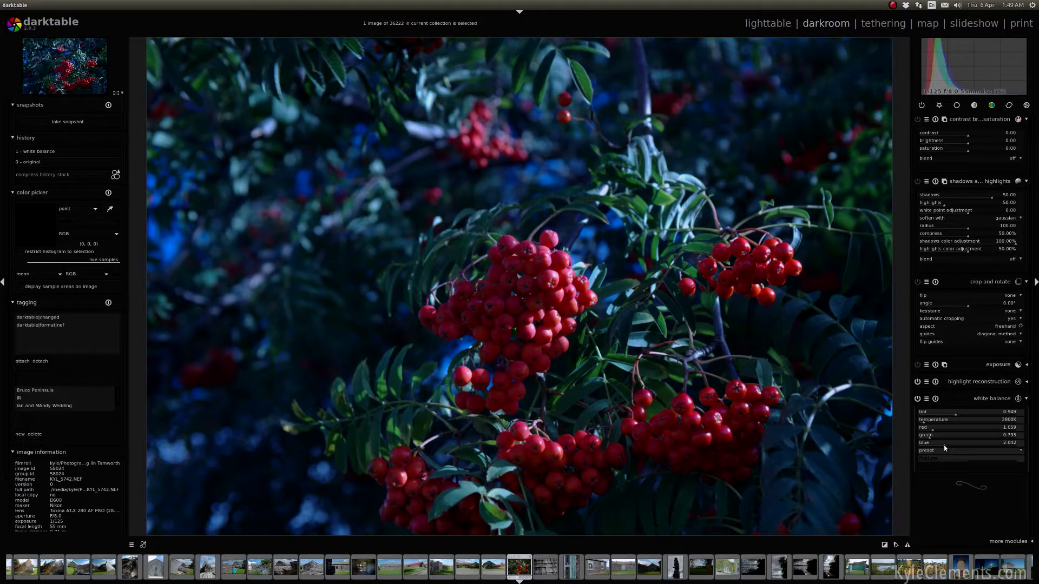
left_click_drag(944, 449, 947, 445)
left_click_drag(948, 443, 946, 449)
left_click(39, 163)
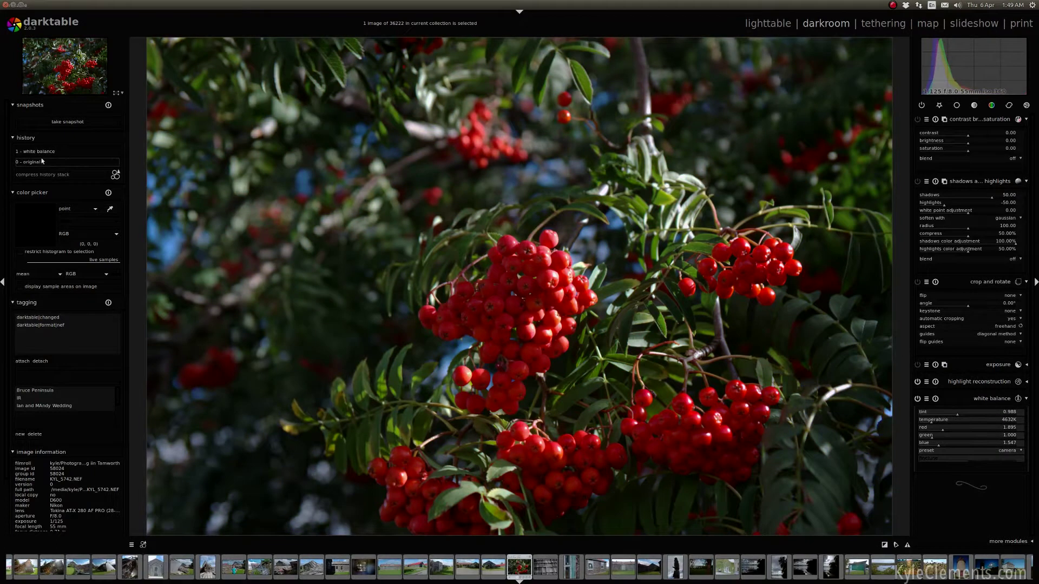
Return to the blue '1 - white balance' version and enable color correction in the colour group.
left_click(41, 151)
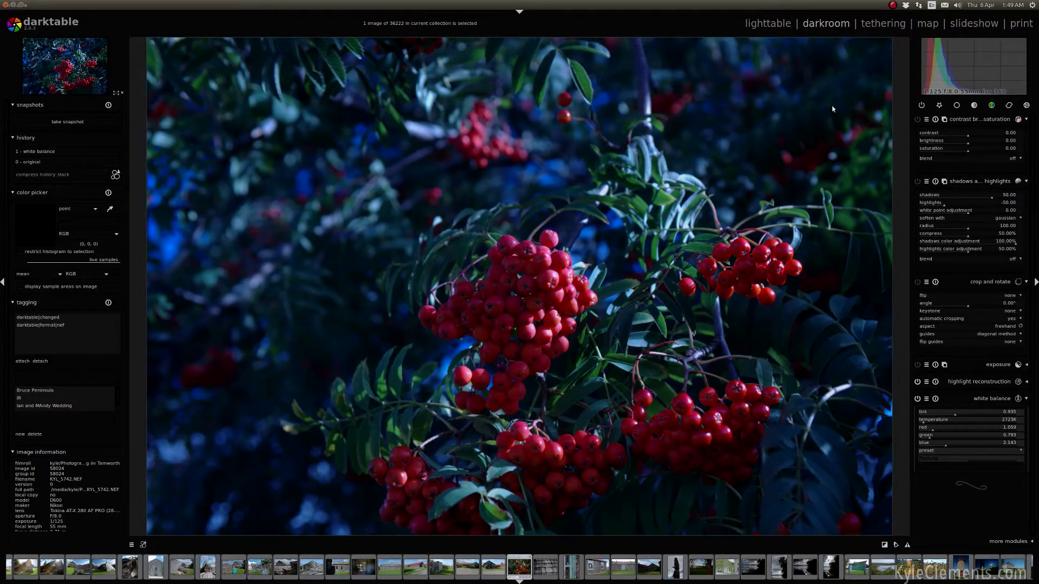
left_click(991, 106)
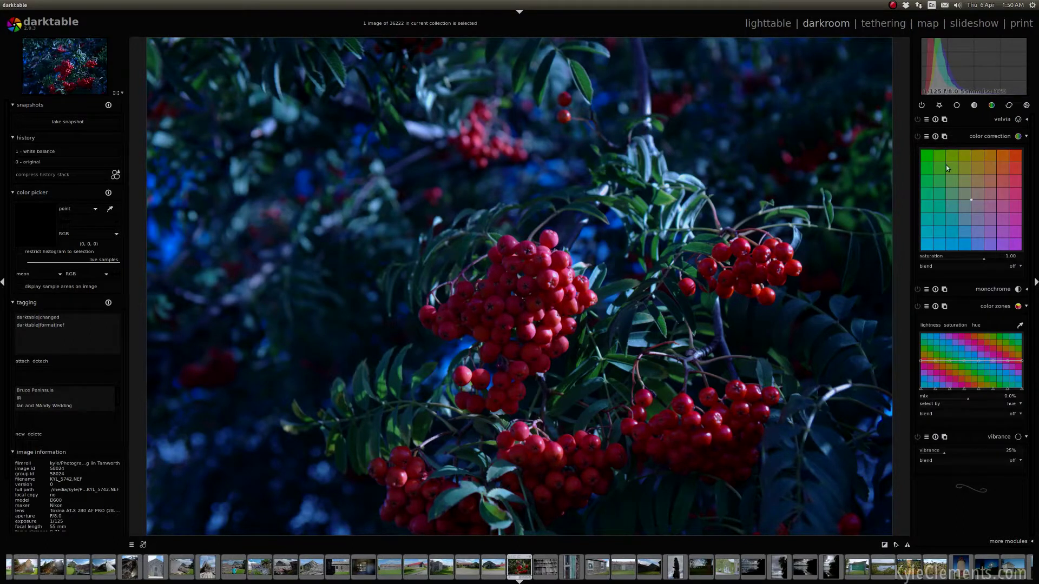
left_click(971, 200)
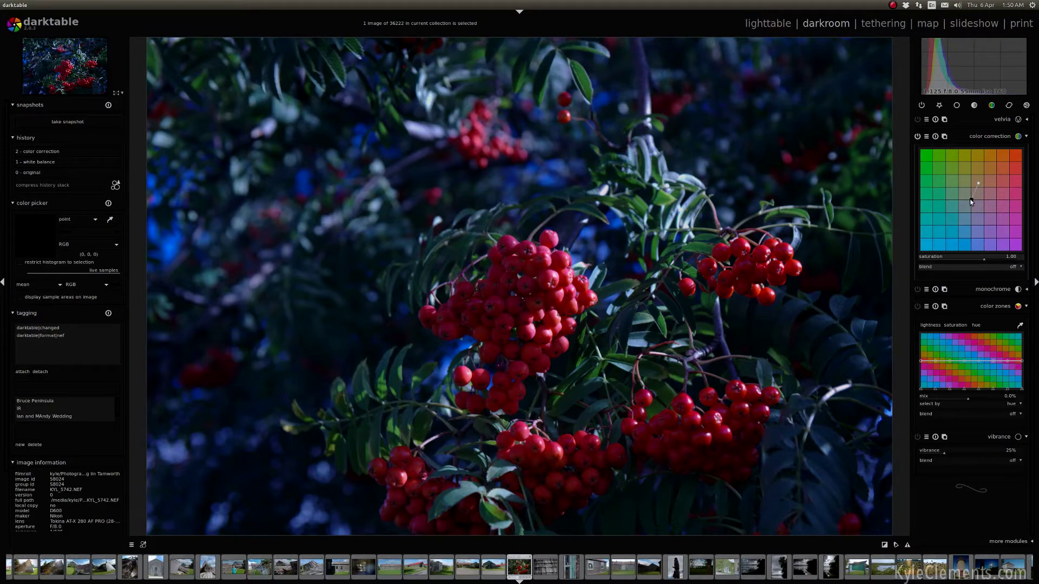
Shift the color correction shadow point and move the highlight point toward a warmer tint.
left_click_drag(970, 198, 965, 194)
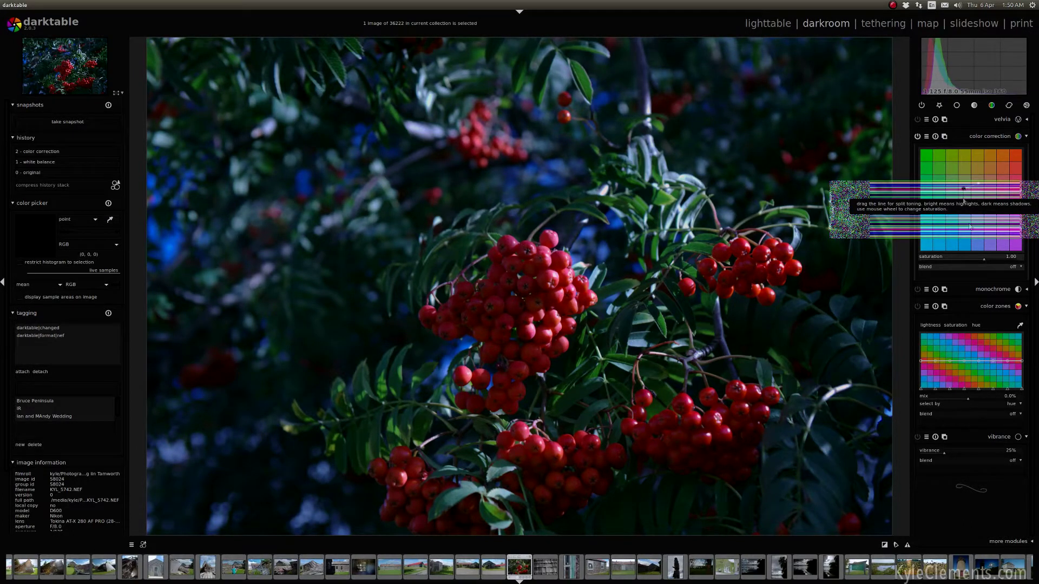
left_click_drag(963, 201, 977, 182)
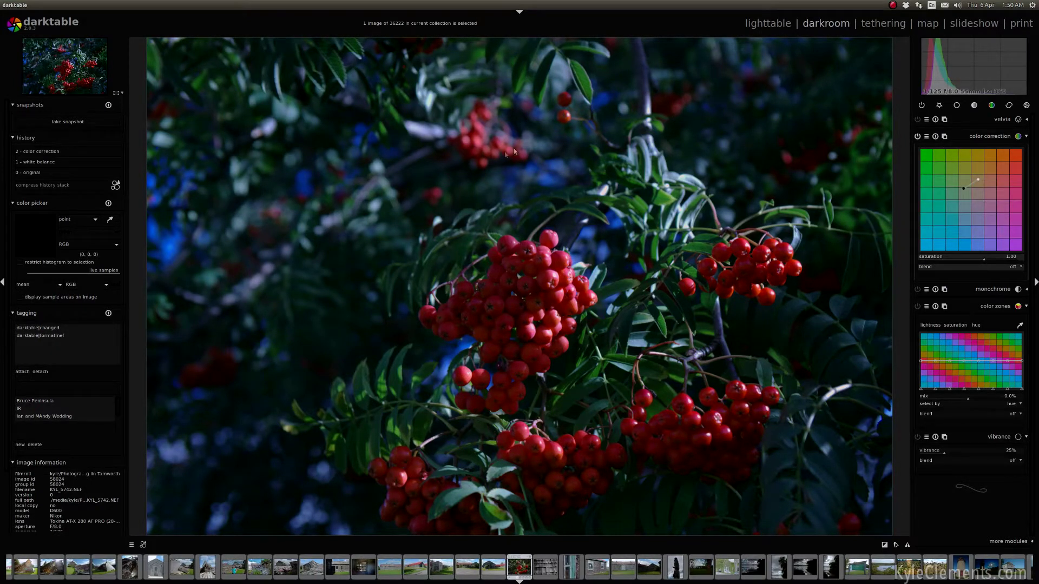
left_click(45, 173)
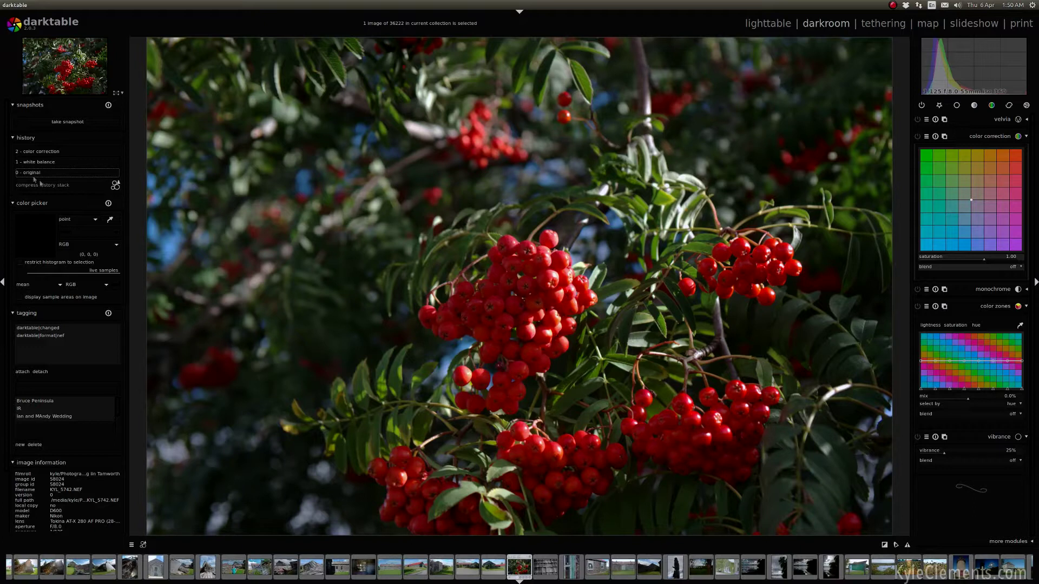
left_click(37, 161)
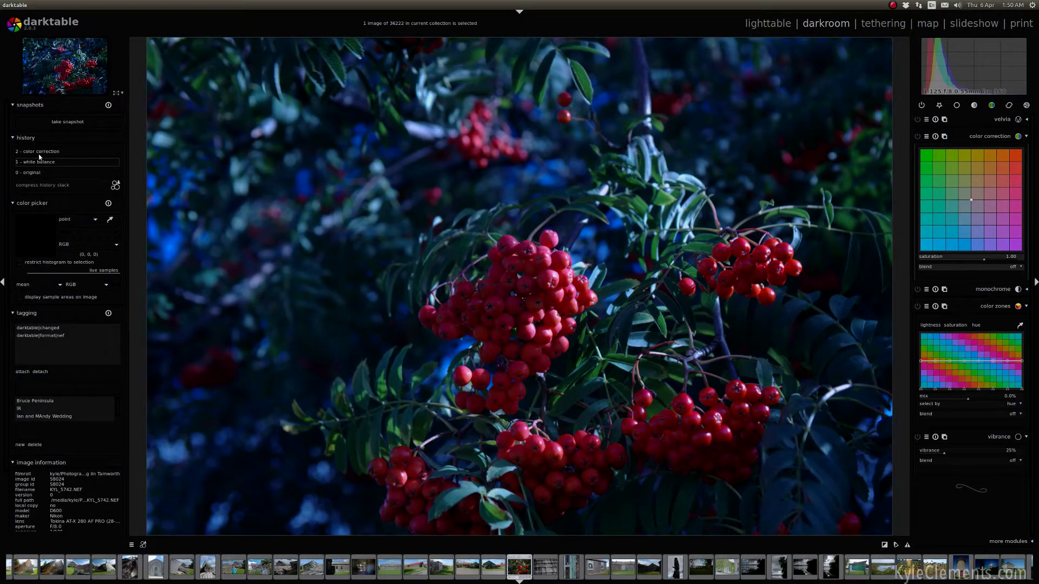
left_click(41, 154)
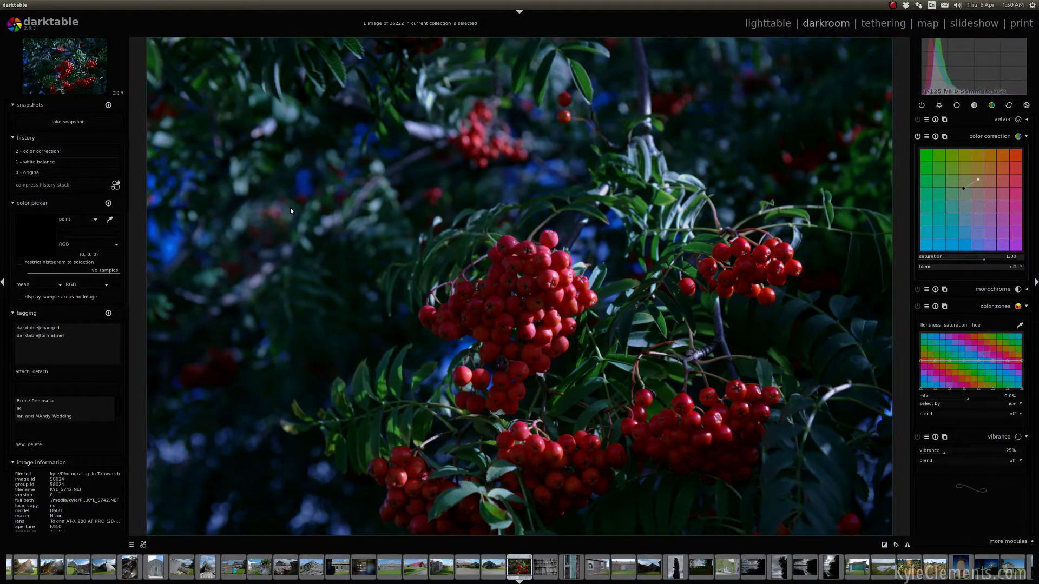